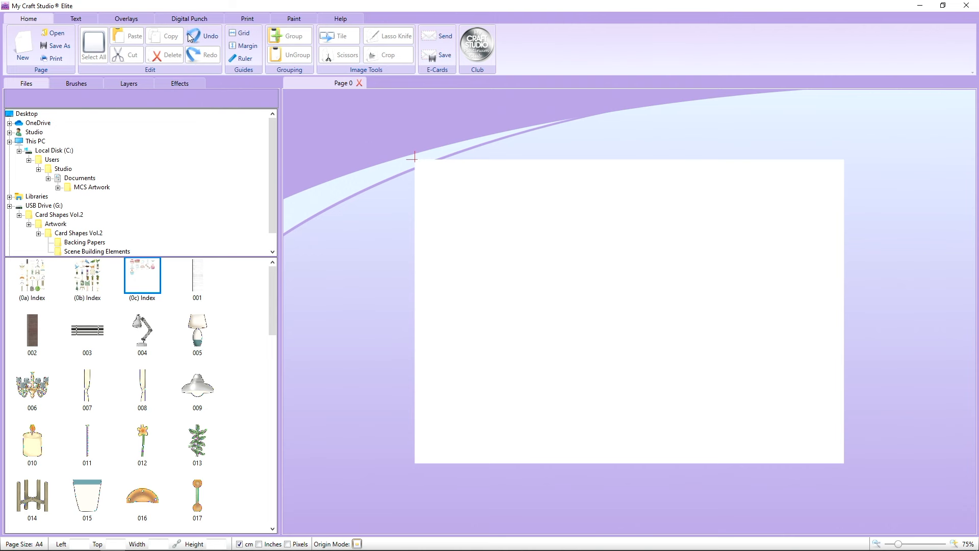
# - Clear the index preview sheets off the page, leaving only the patterned wallpaper background
pyautogui.click(203, 36)
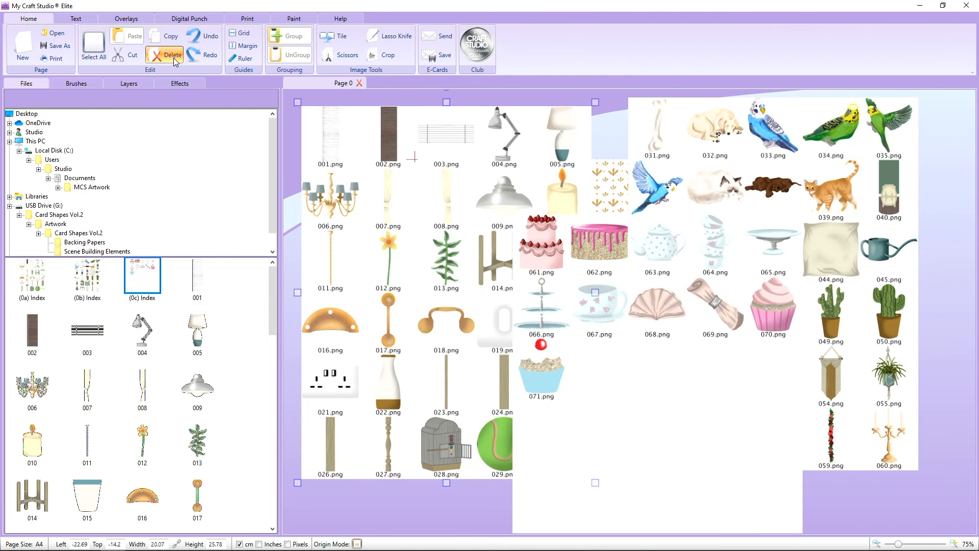
pyautogui.click(193, 60)
pyautogui.click(683, 242)
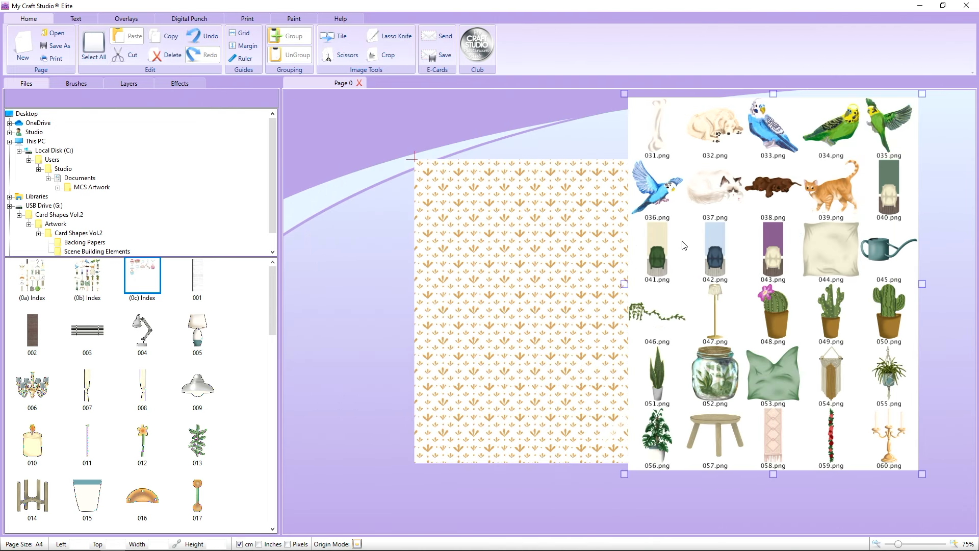
pyautogui.click(167, 58)
# - Add the white wood panelling element 001, rotate it to run horizontally and align it along the page's bottom edge
pyautogui.moveTo(198, 256); pyautogui.dragTo(564, 291)
pyautogui.moveTo(563, 124); pyautogui.dragTo(846, 355)
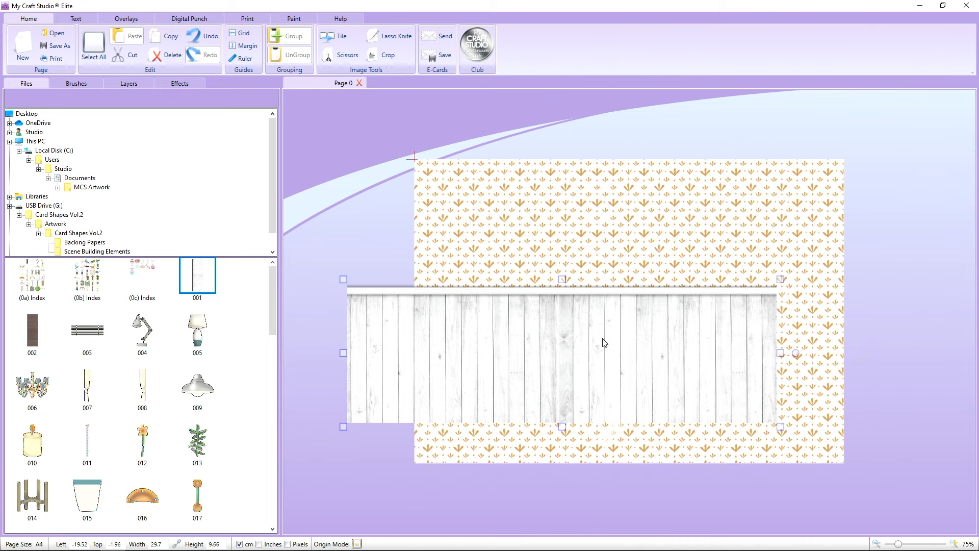
pyautogui.moveTo(602, 340); pyautogui.dragTo(671, 395)
pyautogui.click(865, 323)
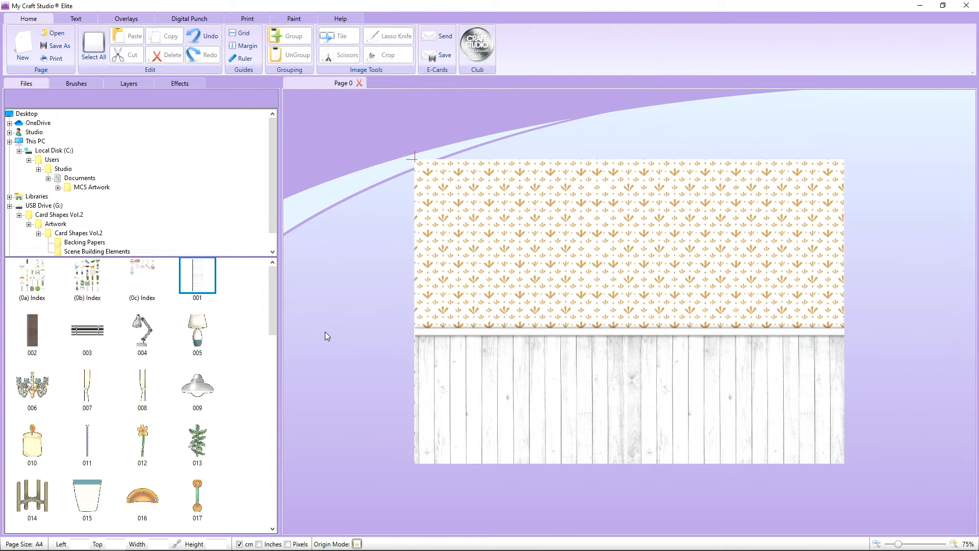
# - Add the potted plant 056, the hanging plant 055 and the macramé wall hanging 054 from the scene building elements
pyautogui.scroll(-6, 207, 347)
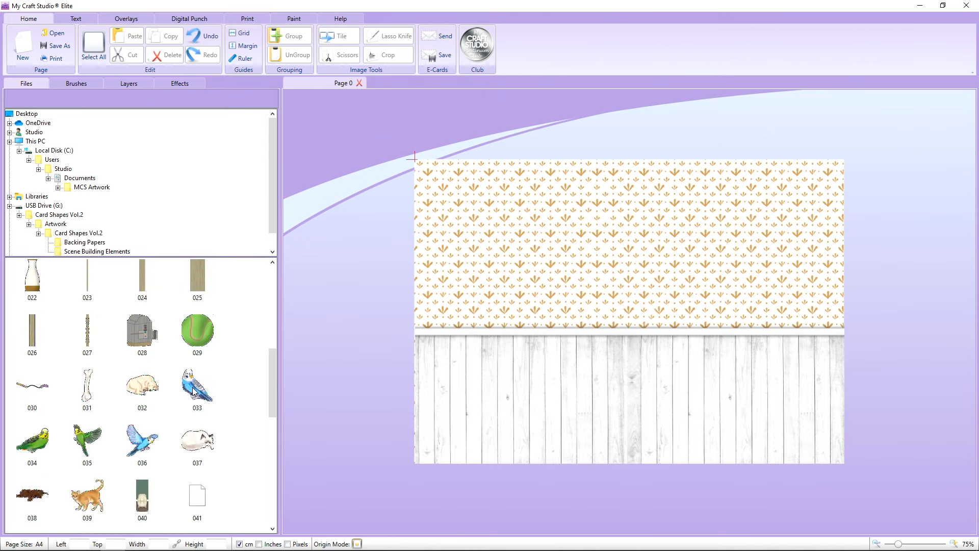
pyautogui.scroll(-5, 193, 391)
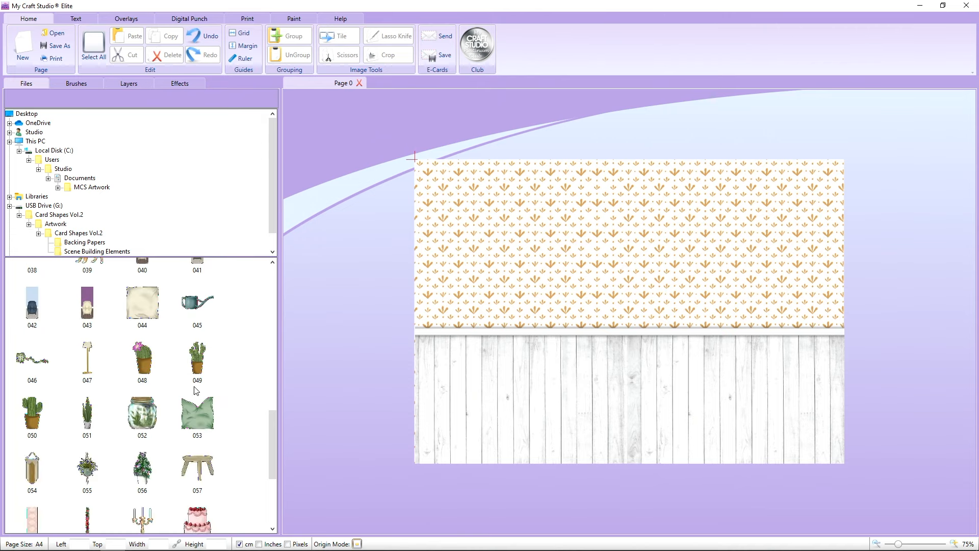
pyautogui.scroll(-3, 196, 391)
pyautogui.doubleClick(145, 396)
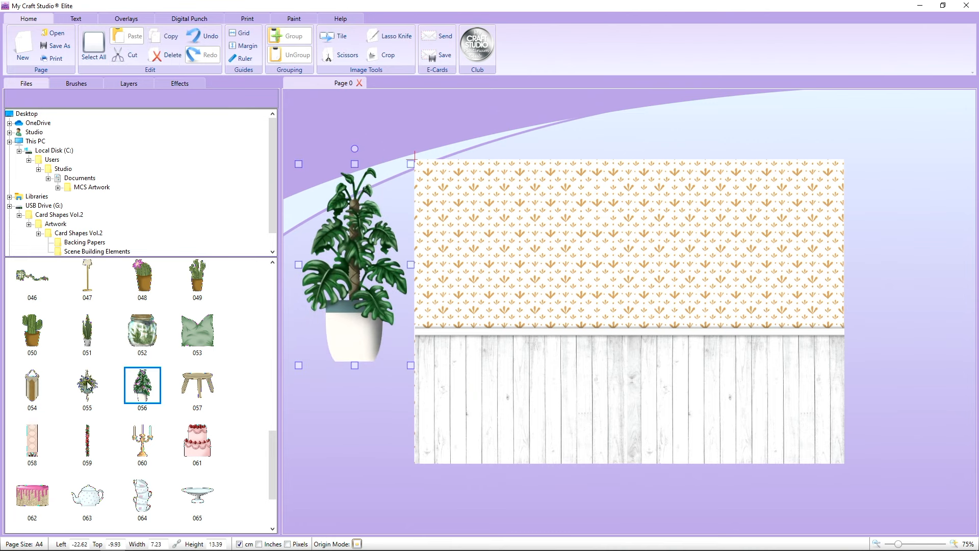
pyautogui.moveTo(89, 387); pyautogui.dragTo(872, 198)
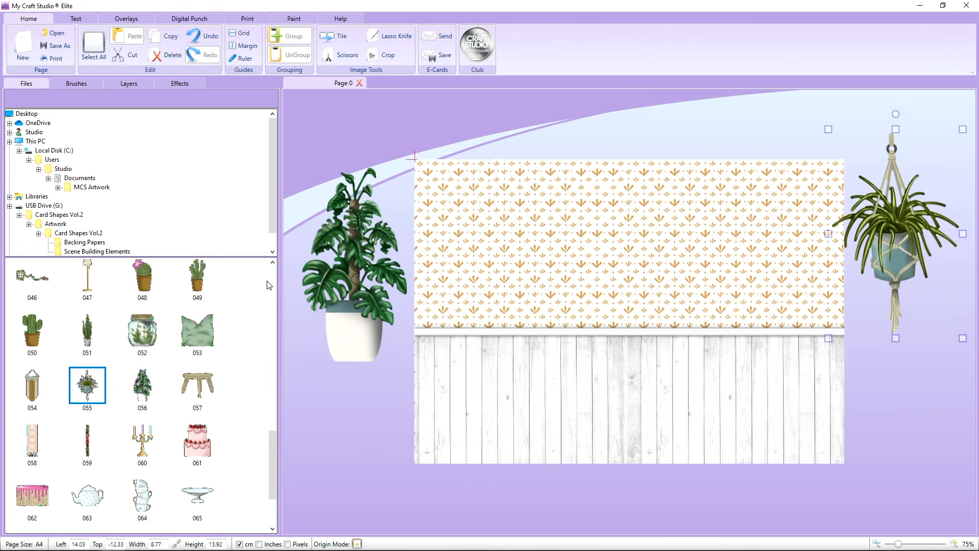
pyautogui.moveTo(39, 388); pyautogui.dragTo(533, 254)
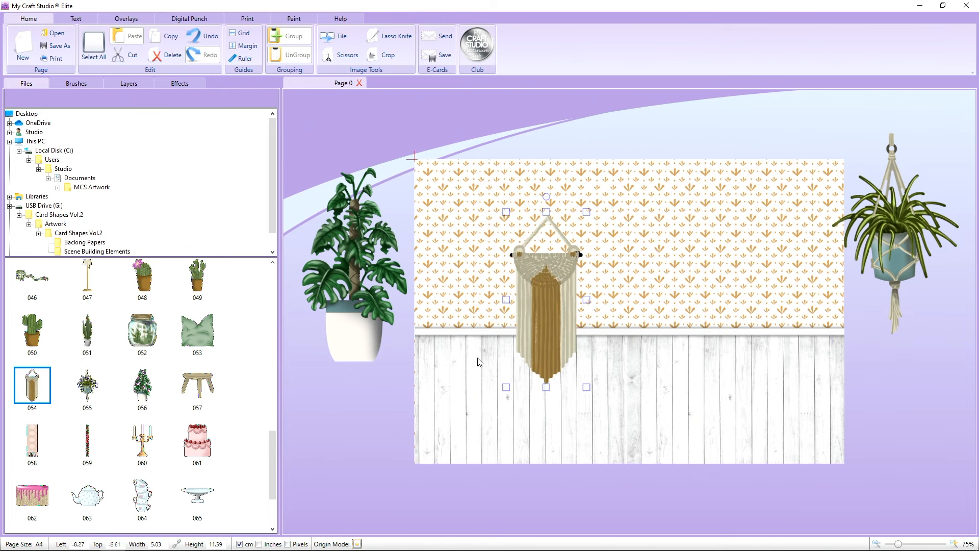
# - Try shifting the hue of the patterned wallpaper background
pyautogui.click(705, 242)
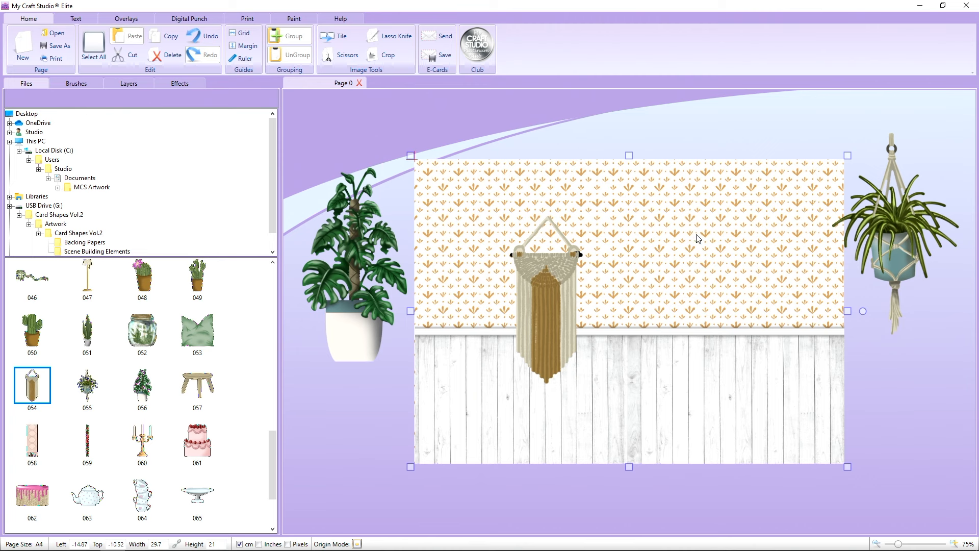
pyautogui.click(180, 83)
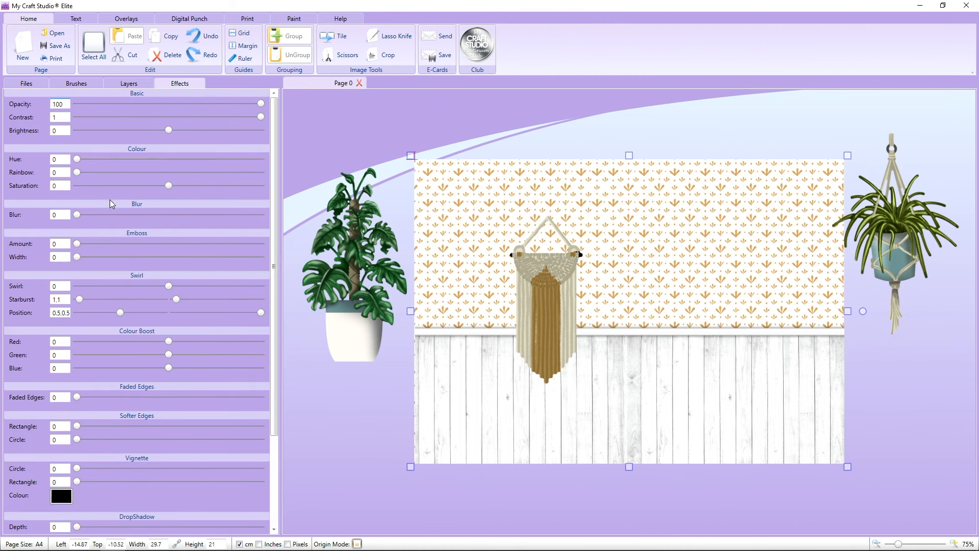
pyautogui.moveTo(78, 160)
pyautogui.mouseDown()
pyautogui.moveTo(186, 171)
pyautogui.moveTo(76, 165)
pyautogui.mouseUp()
# - Move the macramé hanging to the wallpaper's left side and overlay the Bench Fold Card 01 template on the page, rotated to landscape
pyautogui.moveTo(546, 306); pyautogui.dragTo(477, 273)
pyautogui.click(34, 83)
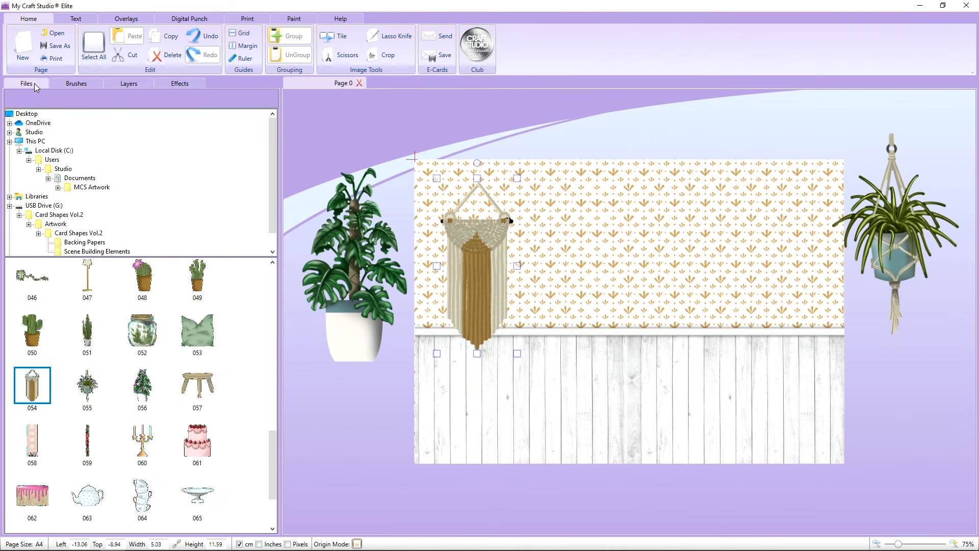
pyautogui.click(90, 233)
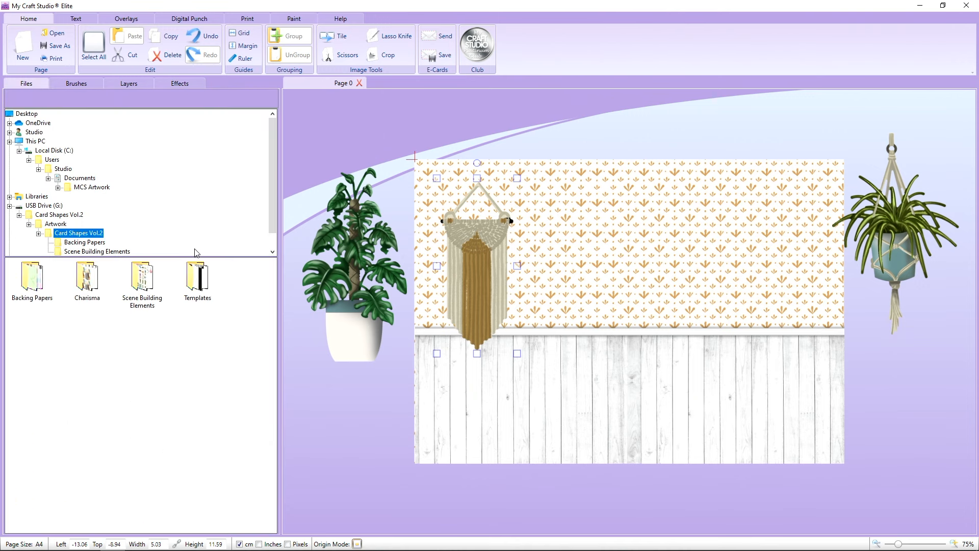
pyautogui.doubleClick(194, 286)
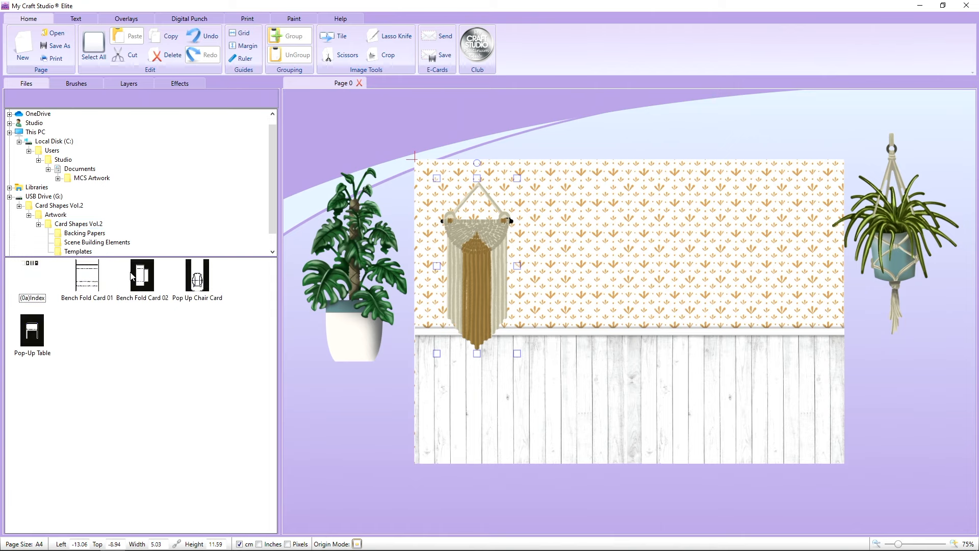
pyautogui.moveTo(95, 284); pyautogui.dragTo(535, 160)
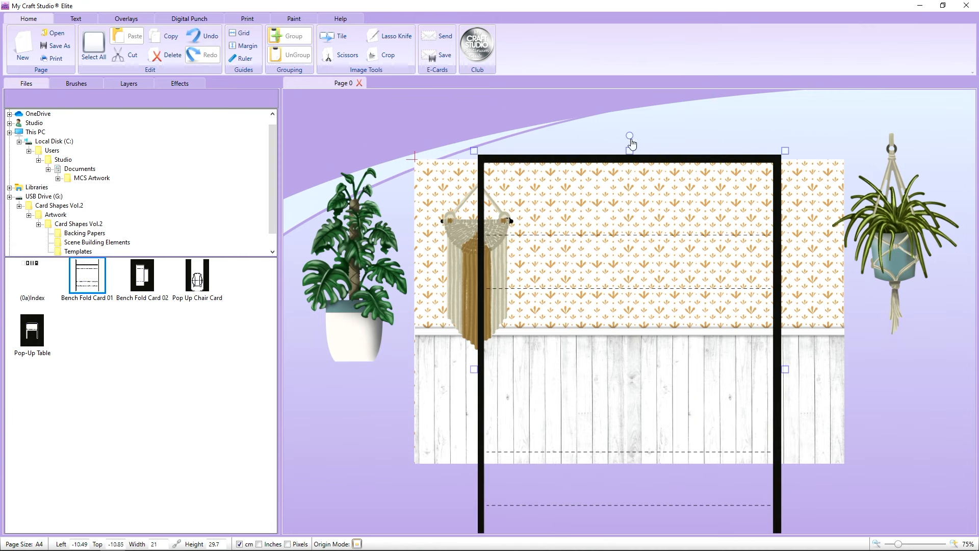
pyautogui.moveTo(629, 141); pyautogui.dragTo(837, 289)
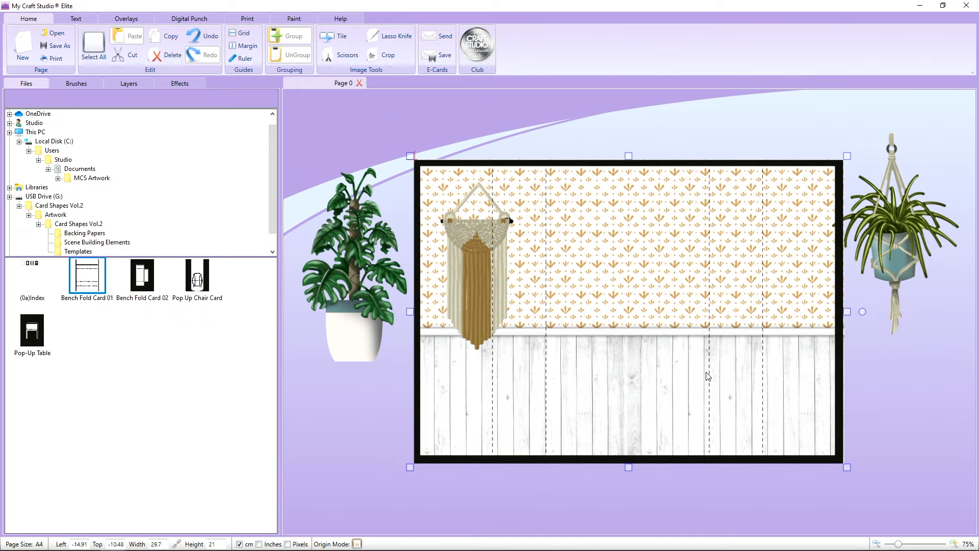
# - Shrink the hanging plant to about 4.7 × 7.5 cm and fit it in the upper corner of the template's right end panel
pyautogui.moveTo(911, 250); pyautogui.dragTo(783, 289)
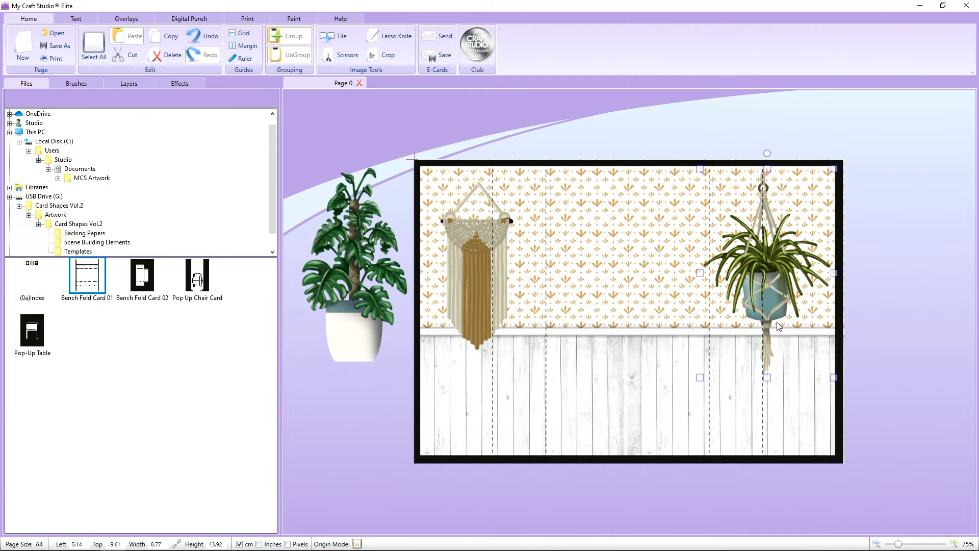
pyautogui.click(205, 37)
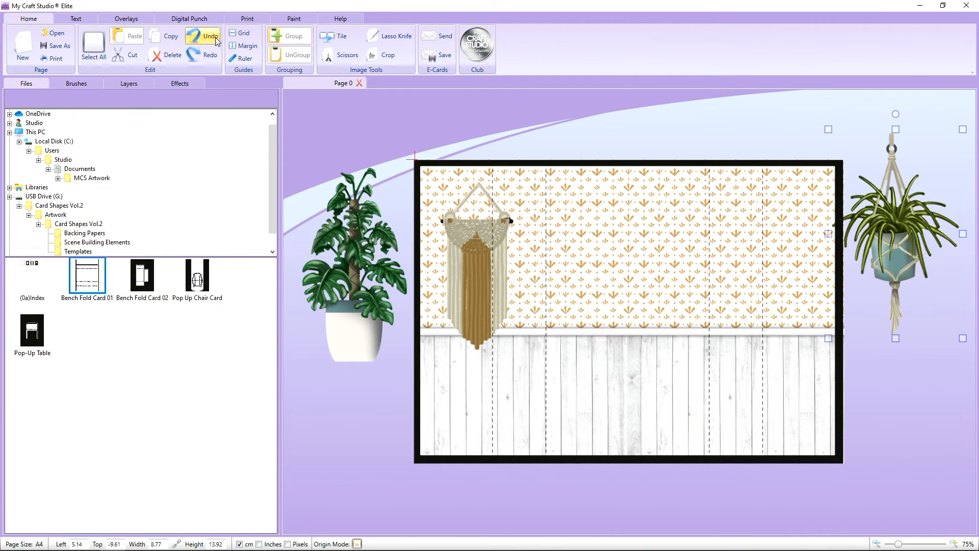
pyautogui.moveTo(830, 129); pyautogui.dragTo(884, 216)
pyautogui.moveTo(910, 282); pyautogui.dragTo(799, 226)
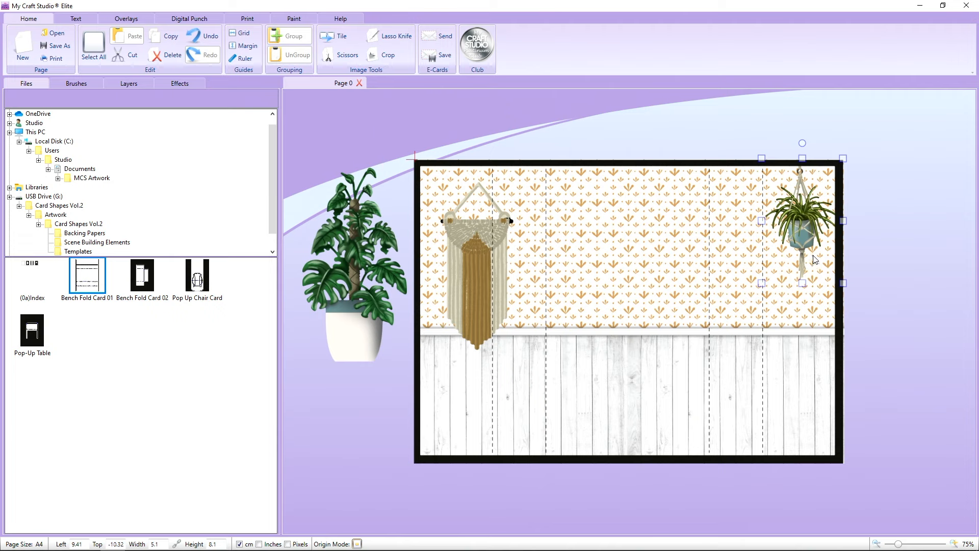
pyautogui.moveTo(842, 158); pyautogui.dragTo(838, 167)
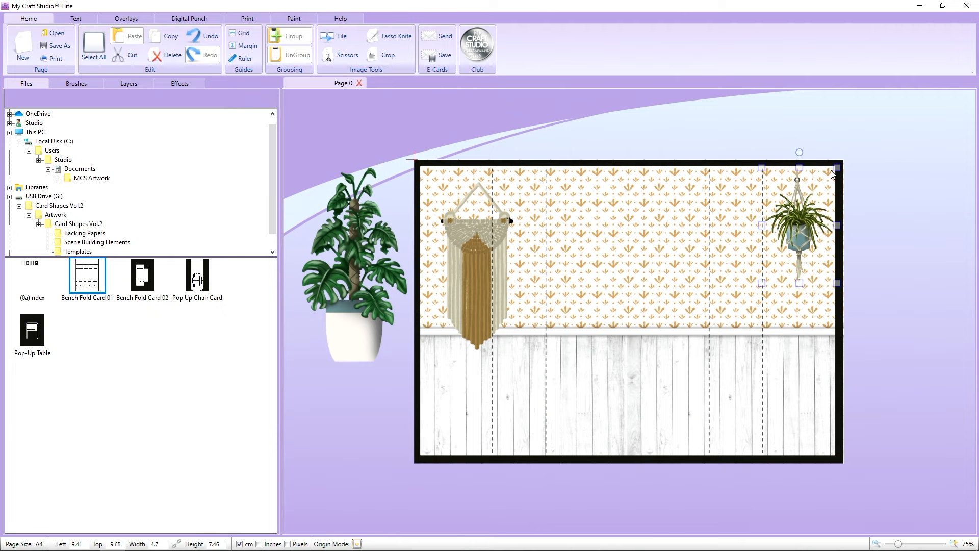
pyautogui.press('Up')
pyautogui.press('Up')
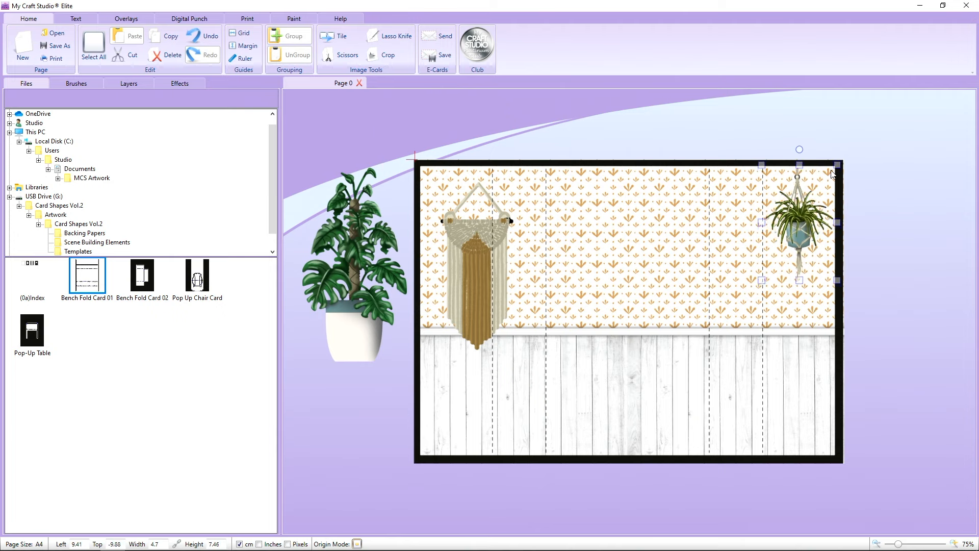
pyautogui.press('Right')
pyautogui.press('Right')
pyautogui.press('Right')
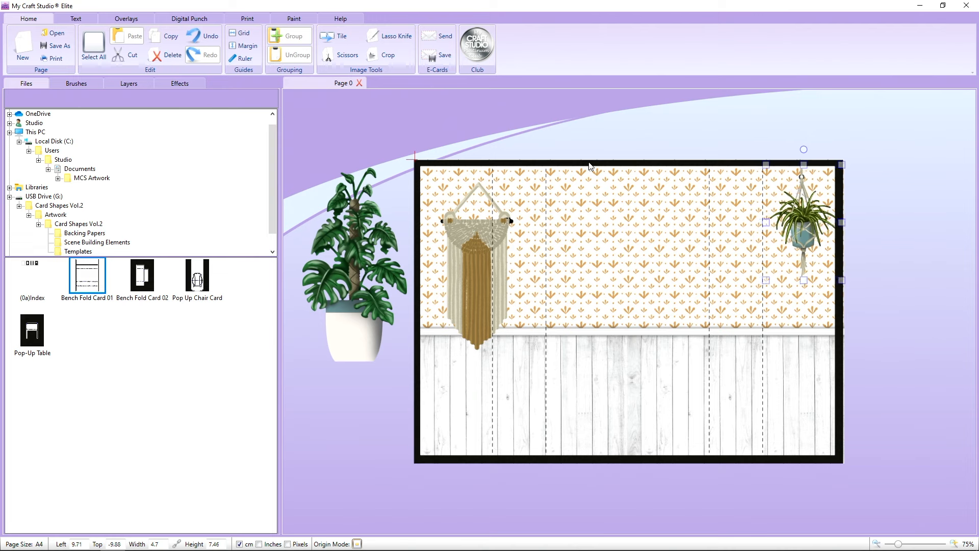
# - Move the template aside and shrink the macramé hanging to about 3 × 7 cm on the wallpaper's left side
pyautogui.click(590, 166)
pyautogui.moveTo(590, 165); pyautogui.dragTo(927, 223)
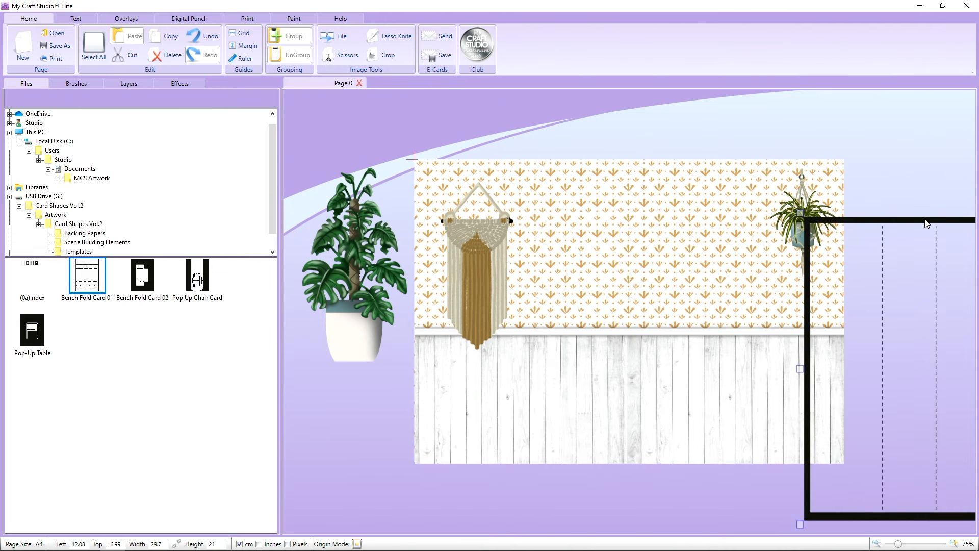
pyautogui.click(470, 239)
pyautogui.moveTo(517, 178); pyautogui.dragTo(441, 234)
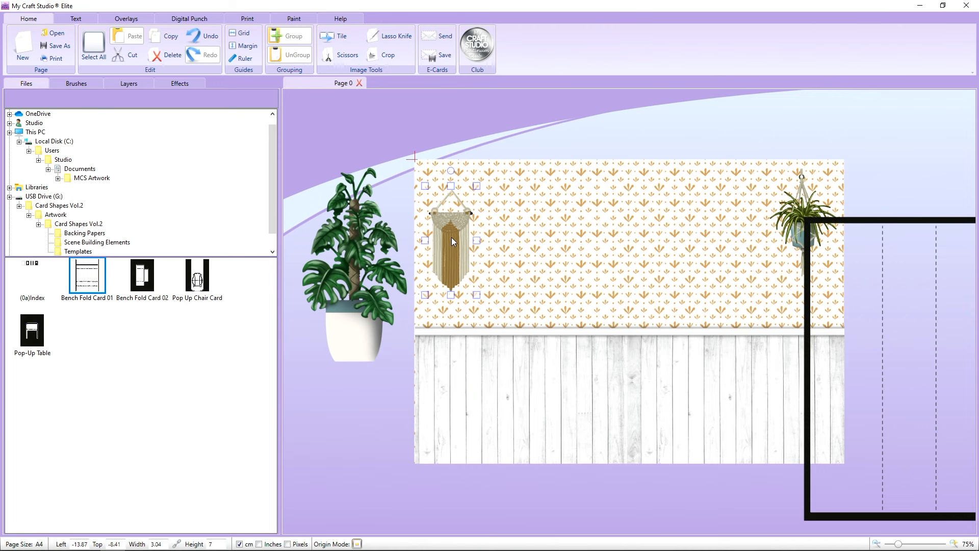
# - Give the macramé hanging a drop shadow with a blur radius of 7
pyautogui.click(178, 84)
pyautogui.scroll(-3, 99, 353)
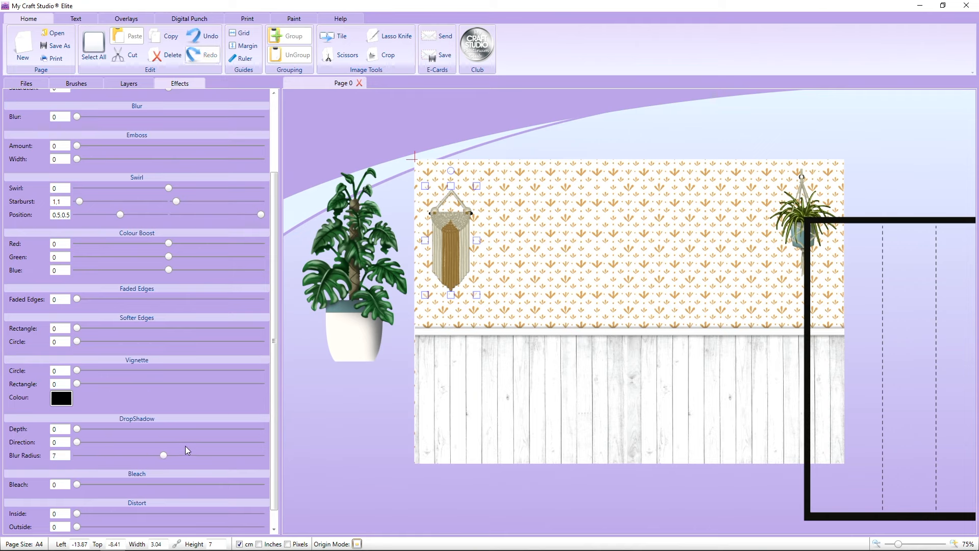
pyautogui.click(326, 366)
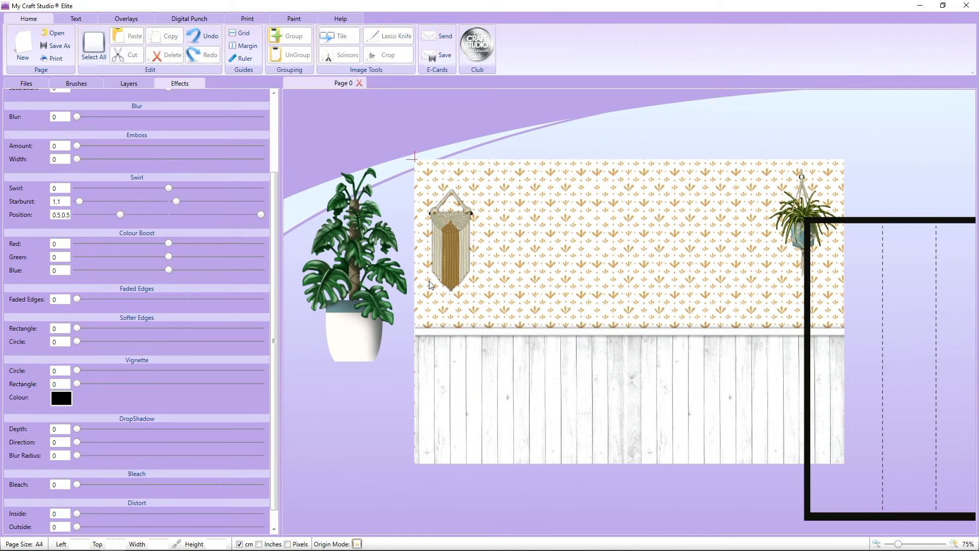
# - Resize the potted plant to about 5.4 × 10 cm and stand it in the page's bottom-left corner below the macramé hanging
pyautogui.moveTo(359, 272); pyautogui.dragTo(458, 335)
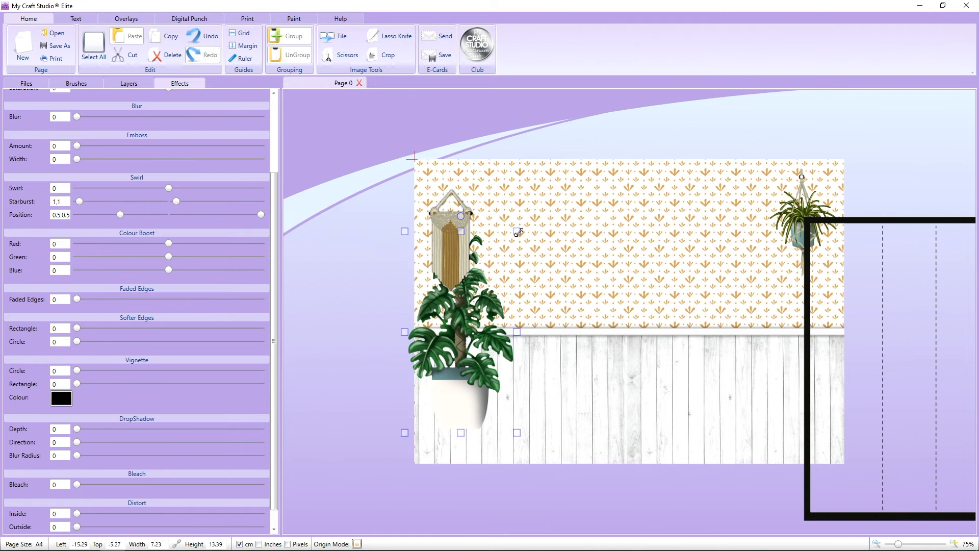
pyautogui.moveTo(518, 232); pyautogui.dragTo(485, 287)
pyautogui.moveTo(440, 352); pyautogui.dragTo(445, 380)
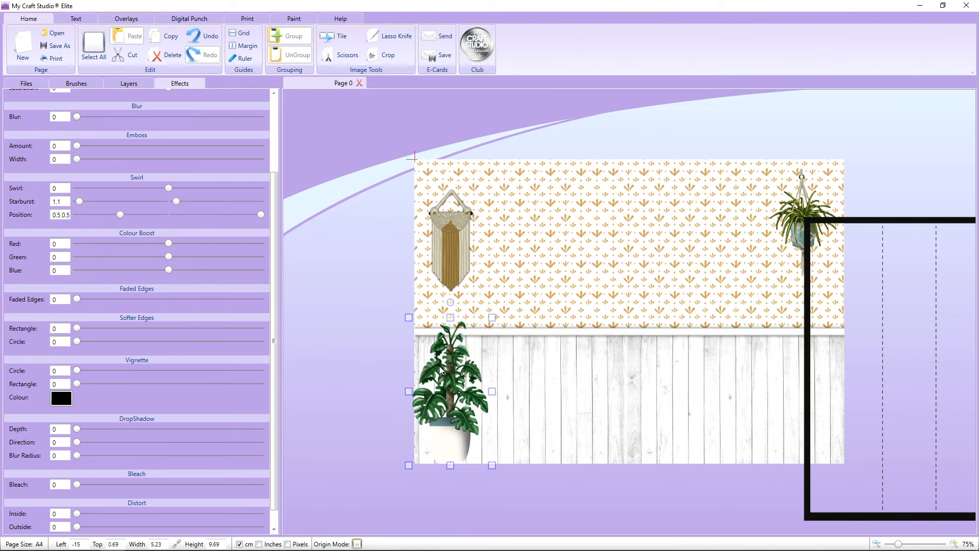
pyautogui.moveTo(493, 317)
pyautogui.mouseDown()
pyautogui.moveTo(556, 168)
pyautogui.moveTo(668, 83)
pyautogui.moveTo(499, 306)
pyautogui.mouseUp()
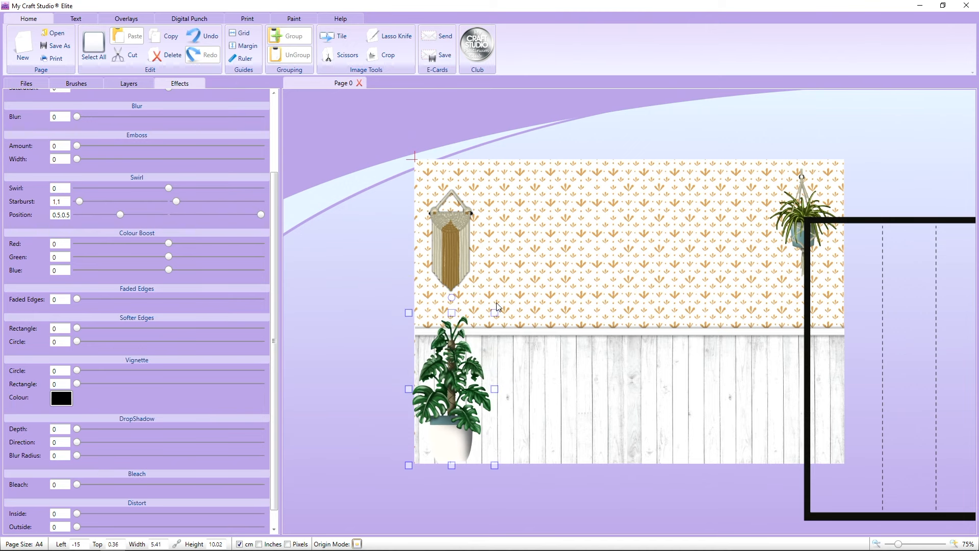
pyautogui.moveTo(458, 342); pyautogui.dragTo(454, 344)
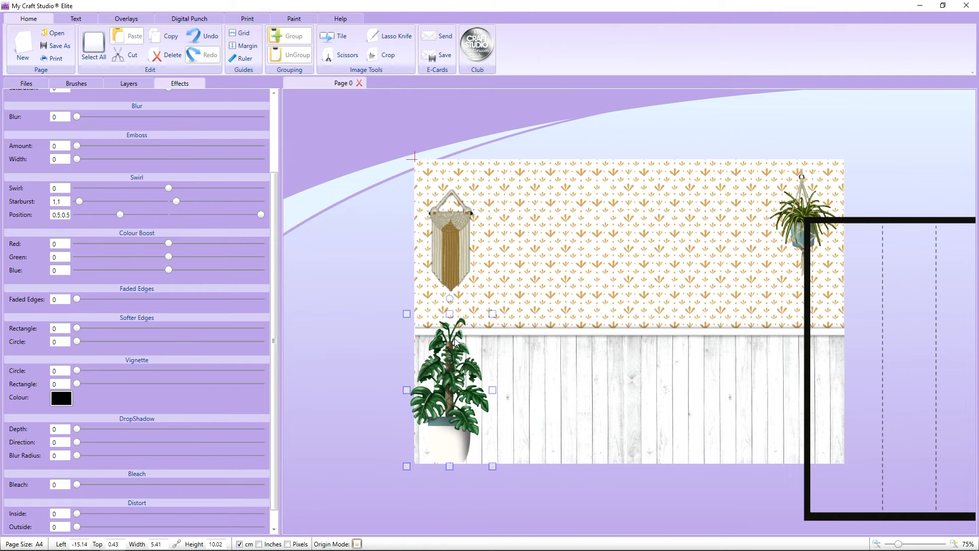
# - Move the template clear of the page and add the chandelier element 006 at the top centre of the wallpaper
pyautogui.moveTo(904, 222); pyautogui.dragTo(914, 163)
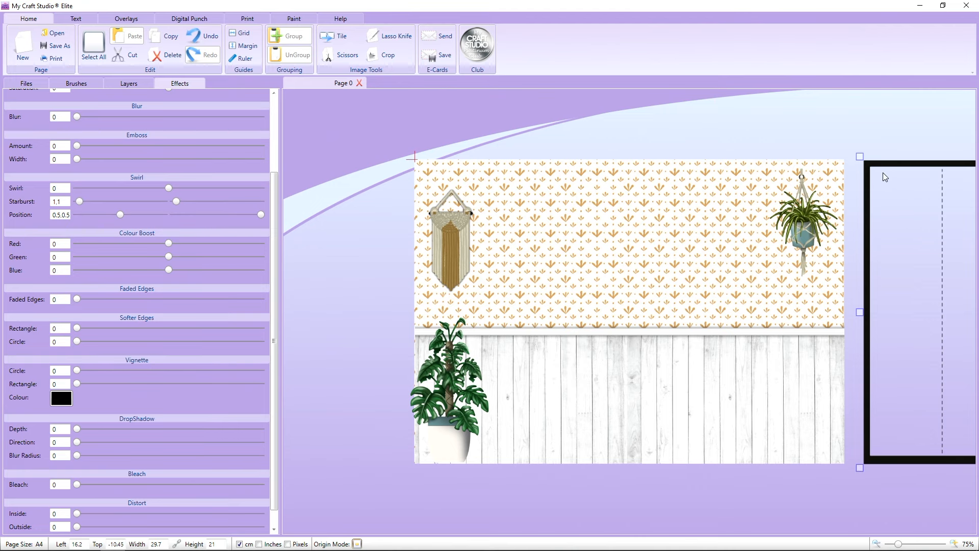
pyautogui.click(20, 83)
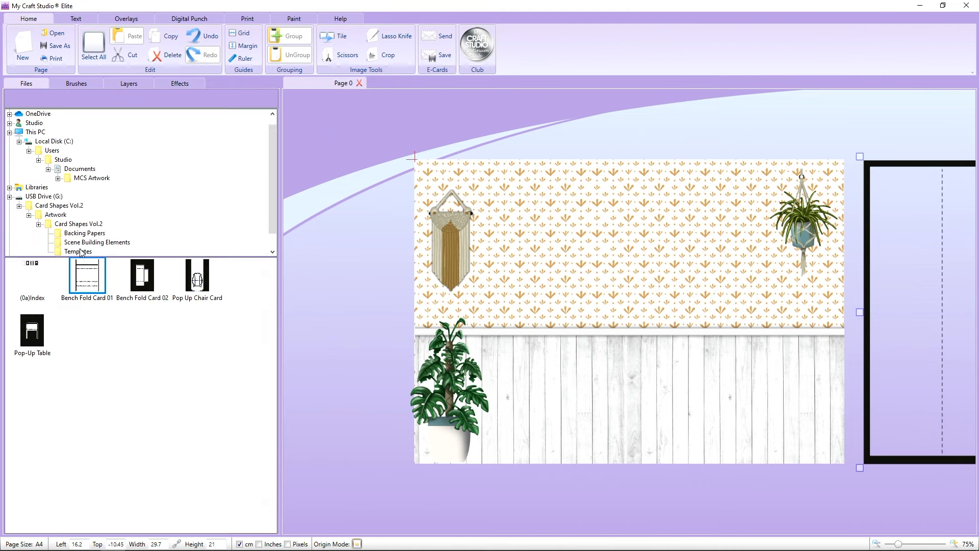
pyautogui.click(86, 225)
pyautogui.doubleClick(142, 275)
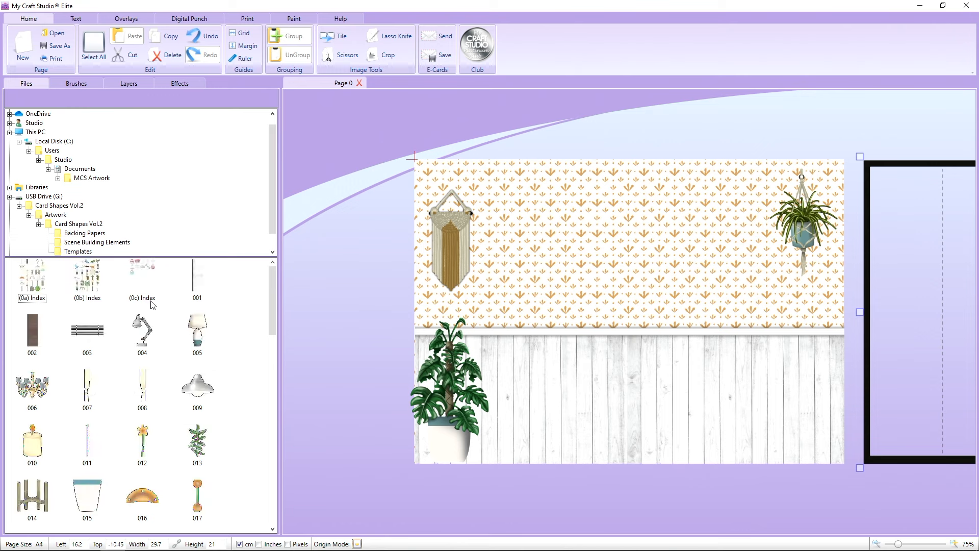
pyautogui.moveTo(51, 386); pyautogui.dragTo(627, 190)
# - Check the layout against the bench fold template, move it aside again and enlarge the chandelier to about 5.7 × 4.6 cm
pyautogui.moveTo(870, 161); pyautogui.dragTo(421, 167)
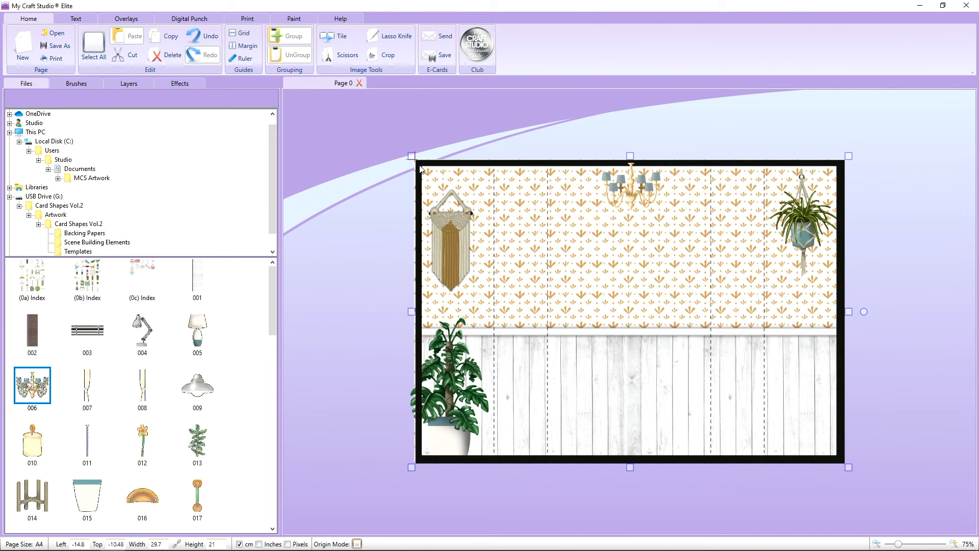
pyautogui.moveTo(421, 167); pyautogui.dragTo(898, 180)
pyautogui.click(663, 204)
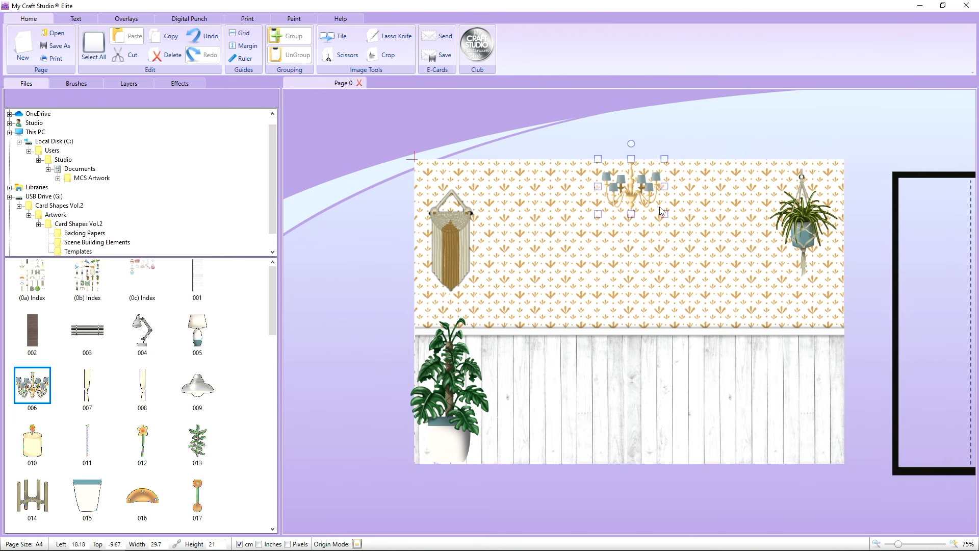
pyautogui.moveTo(664, 214)
pyautogui.mouseDown()
pyautogui.moveTo(684, 233)
pyautogui.moveTo(649, 207)
pyautogui.mouseUp()
# - Give the chandelier a drop shadow with a blur radius of 9
pyautogui.click(179, 83)
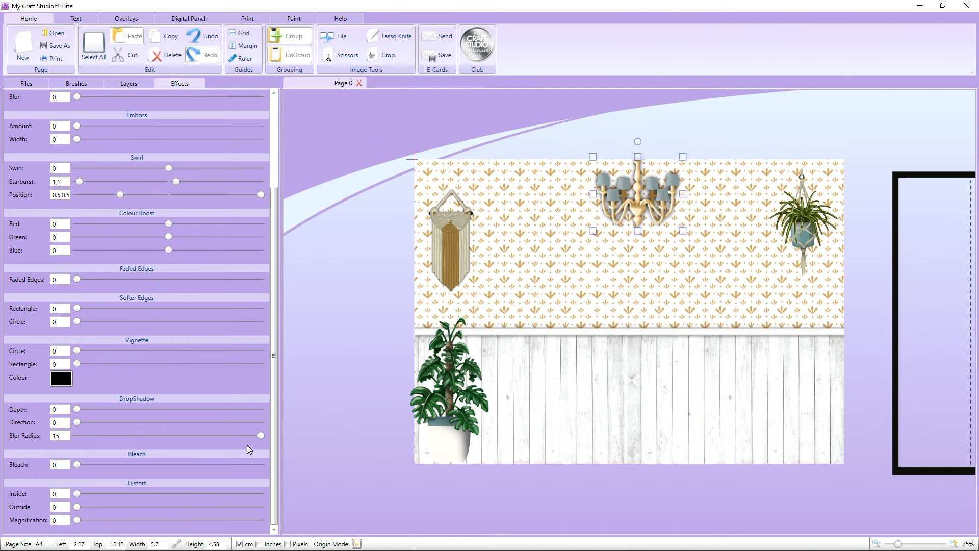
pyautogui.moveTo(261, 438); pyautogui.dragTo(193, 437)
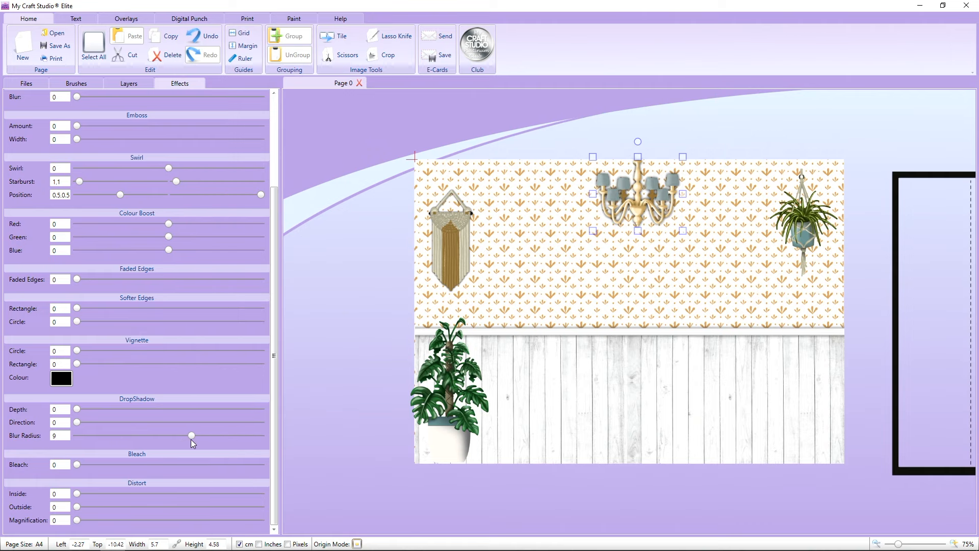
pyautogui.click(392, 299)
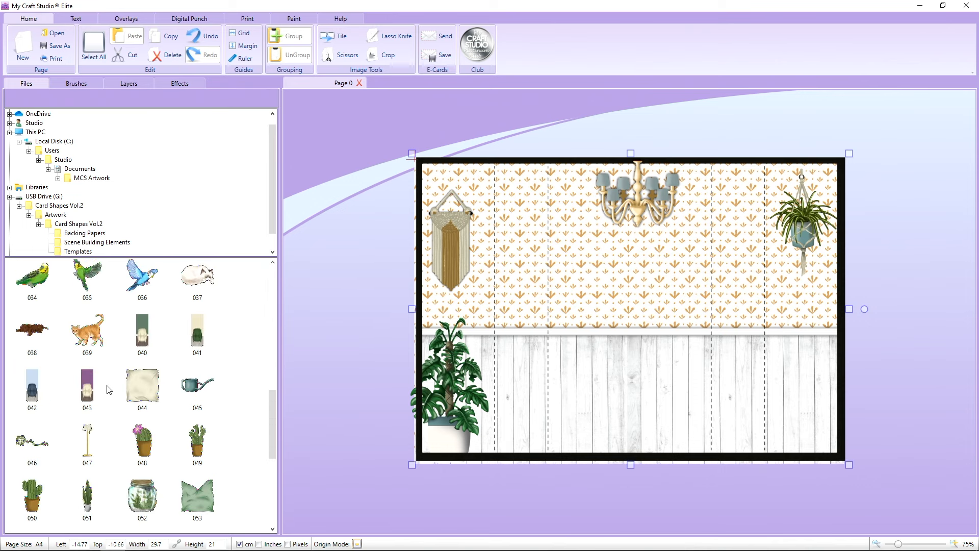
# - Add the double plug socket element 021 to the room scene
pyautogui.scroll(2, 110, 390)
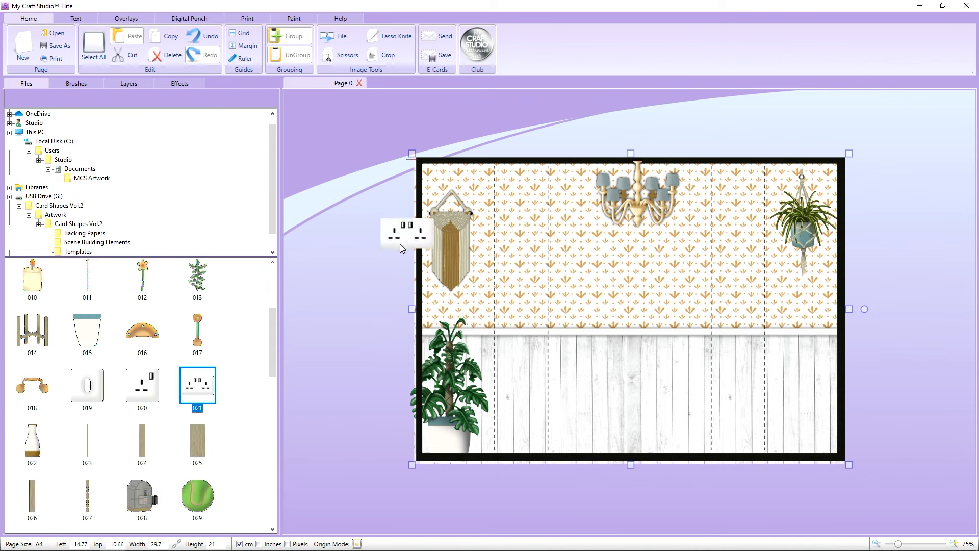